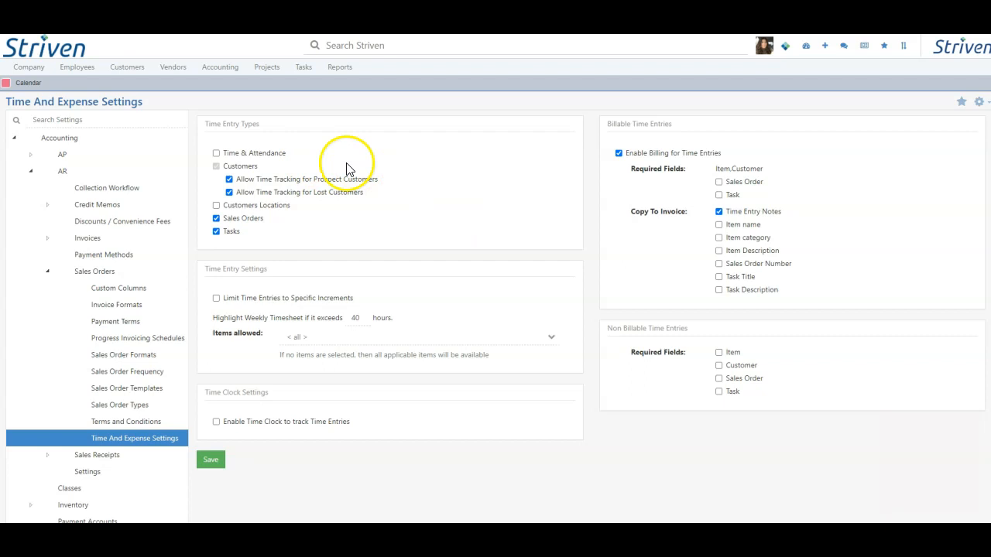
- Enable the Time & Attendance and Customers Locations time entry types
click(216, 153)
click(215, 169)
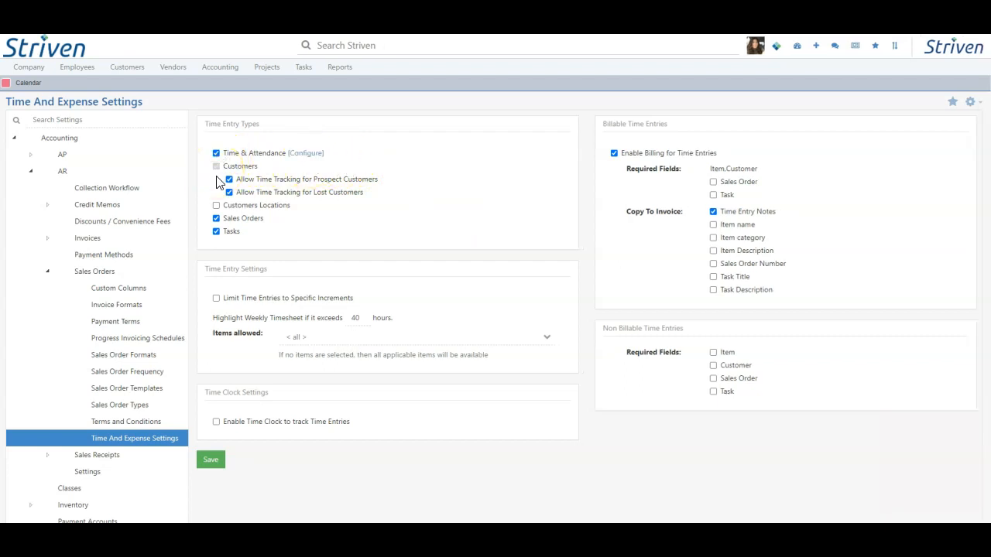
click(216, 206)
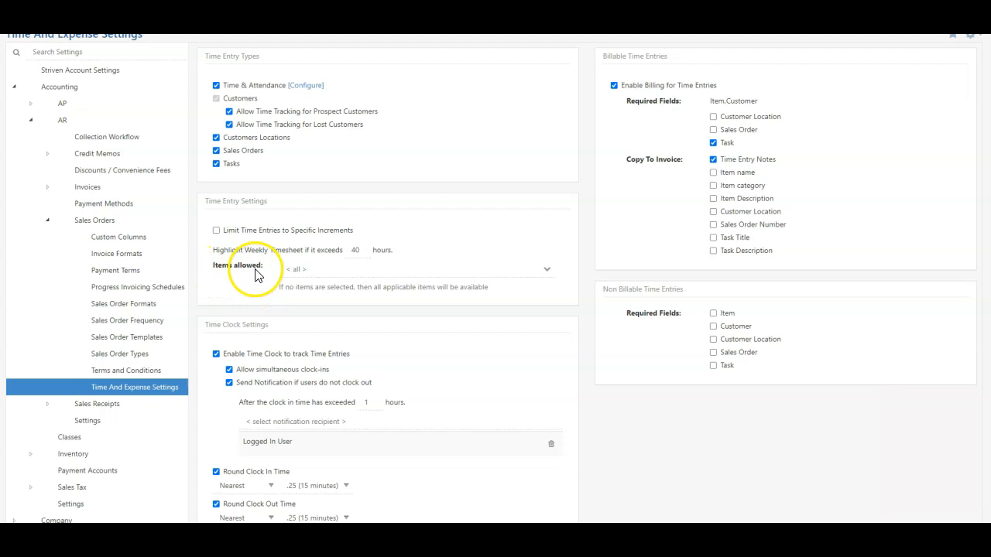
- Try 4.21 - Service 1 and Auto-pay Surcharge as allowed items with Auto-pay Surcharge as the default, and remove both from the list
click(298, 268)
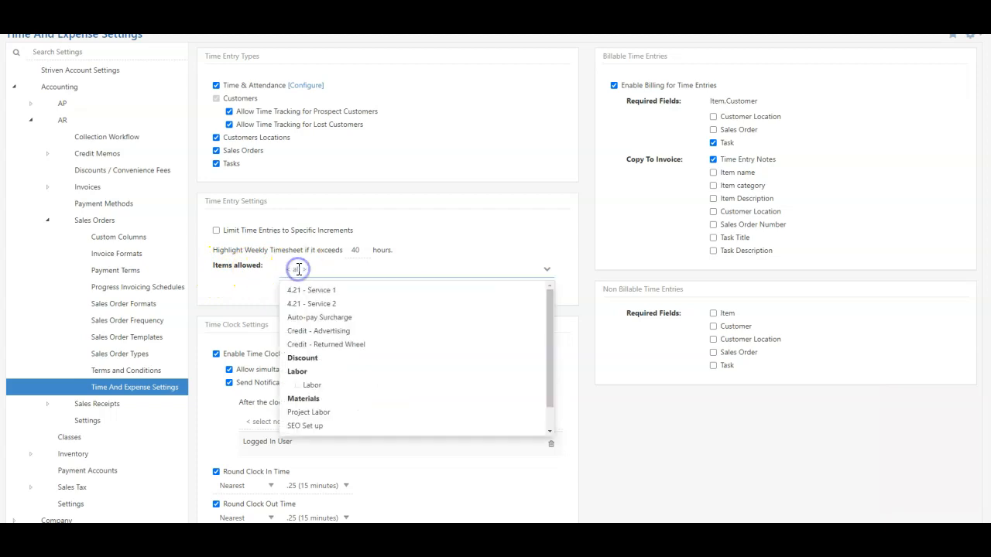
click(310, 289)
click(307, 269)
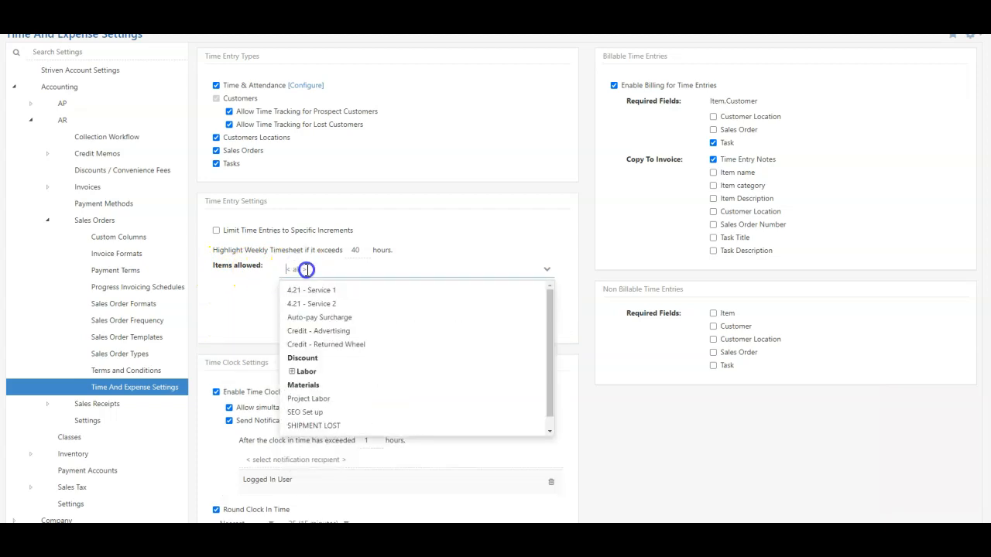
click(317, 316)
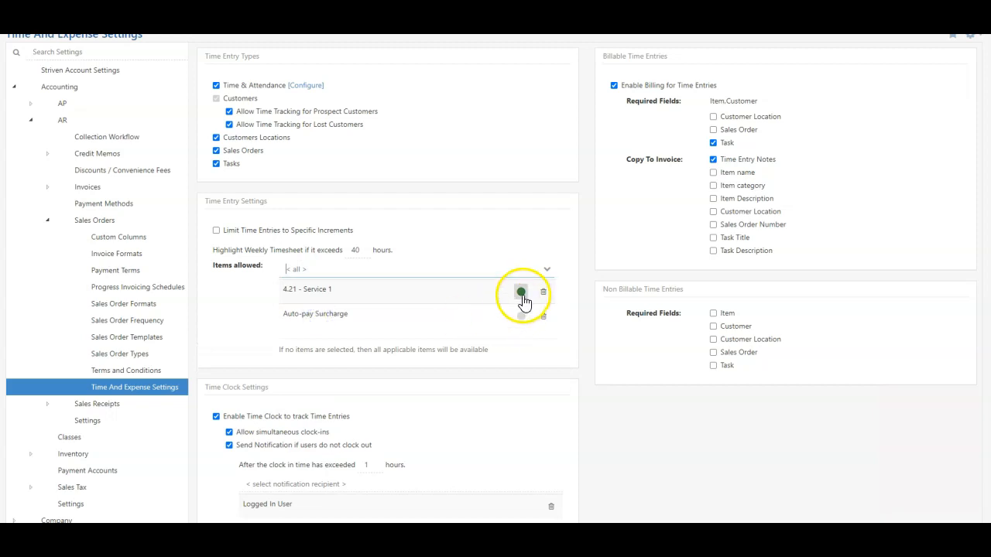
click(521, 316)
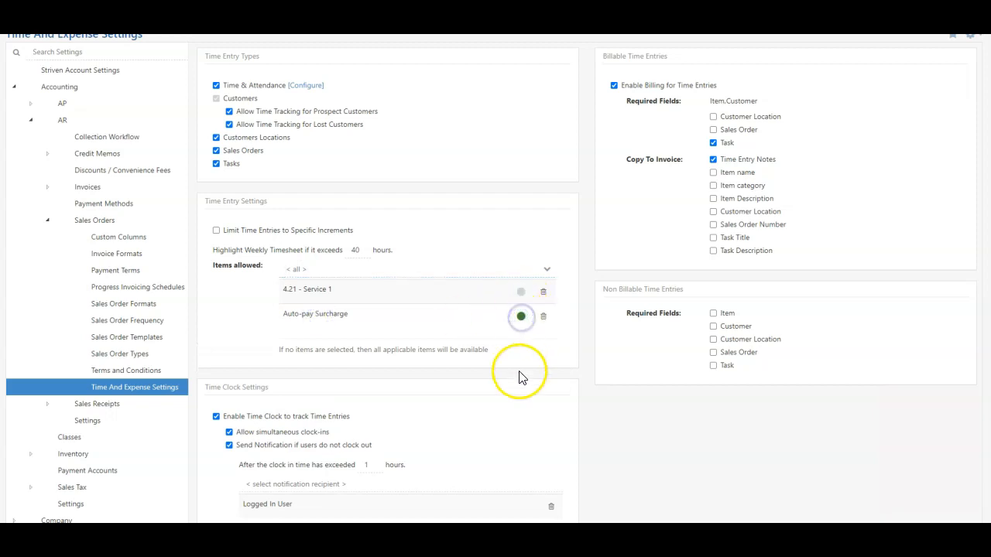
click(543, 316)
click(543, 291)
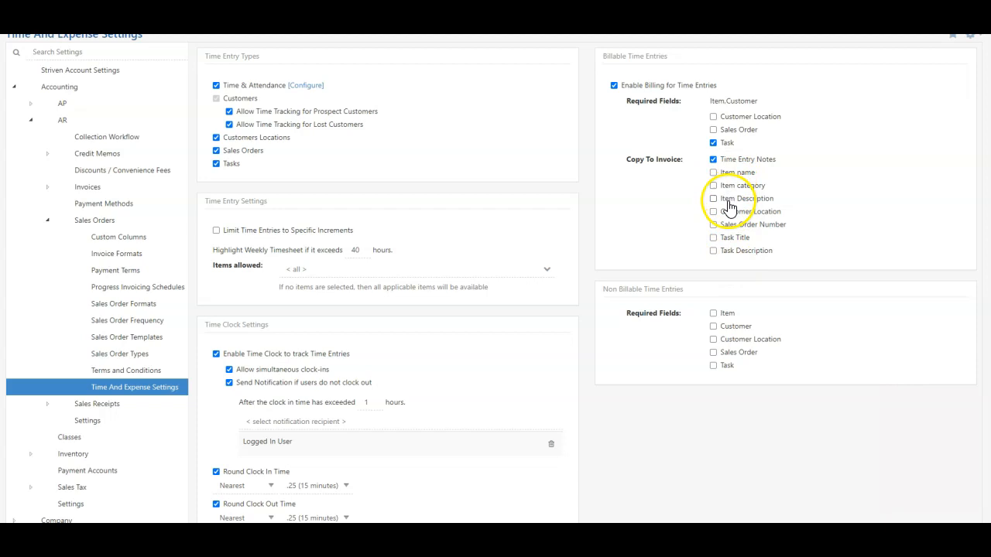
- Review the clock-out notification recipients and enable rounding of clock-in and clock-out times to the nearest .25 (15 minutes)
scroll(432, 445, down, 2)
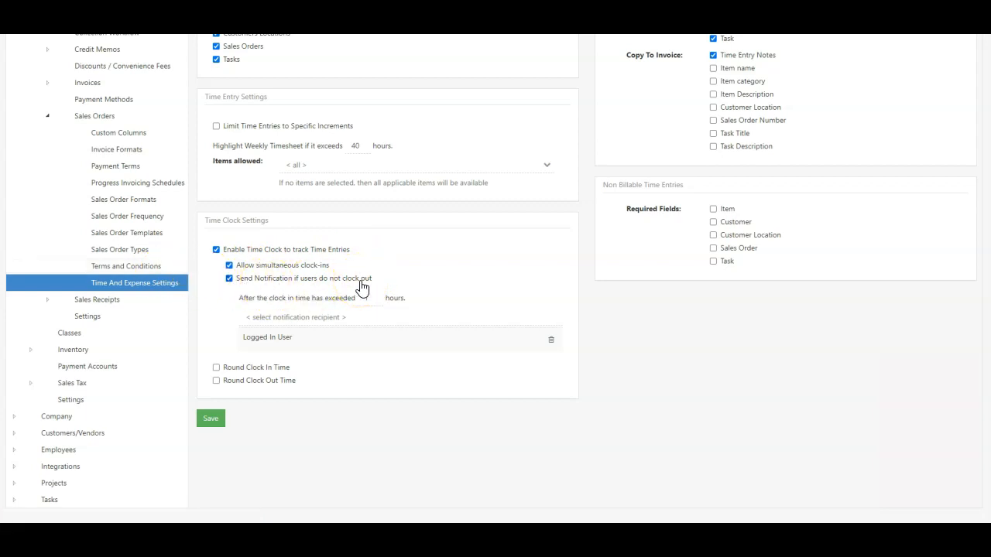
click(285, 319)
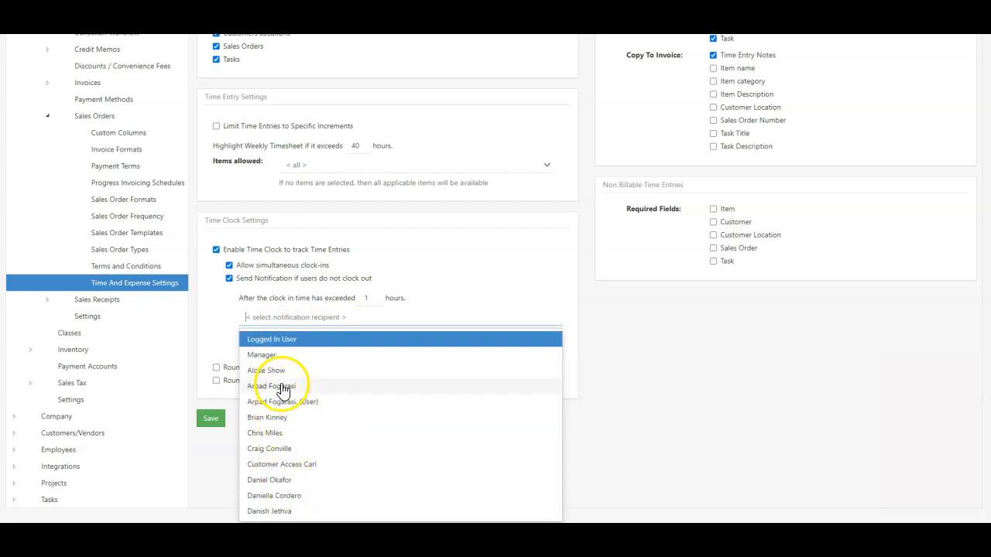
click(210, 329)
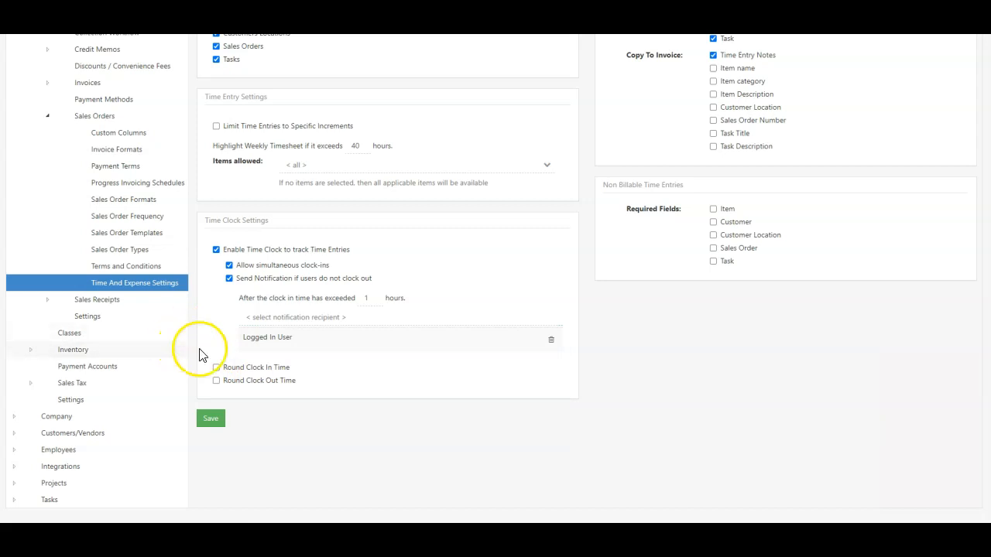
click(216, 368)
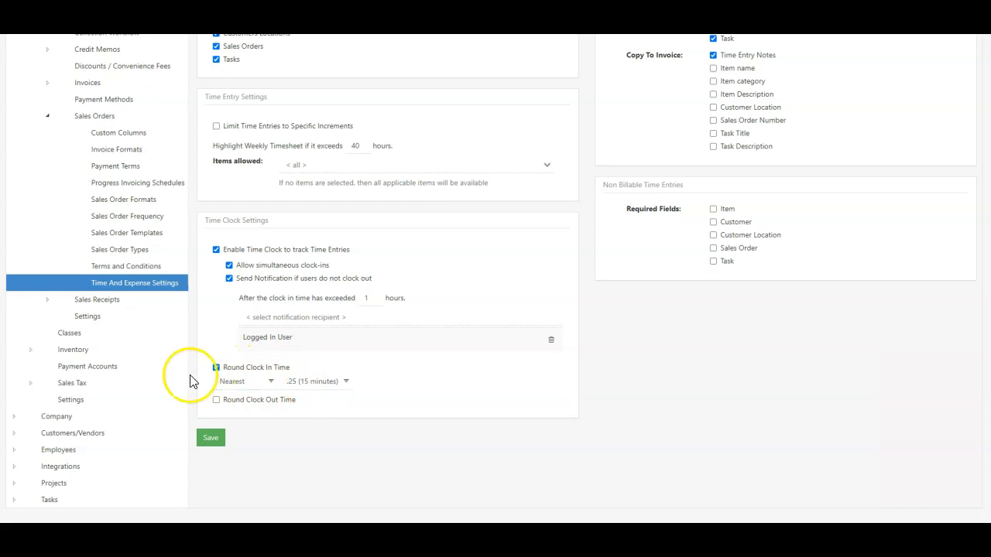
click(216, 400)
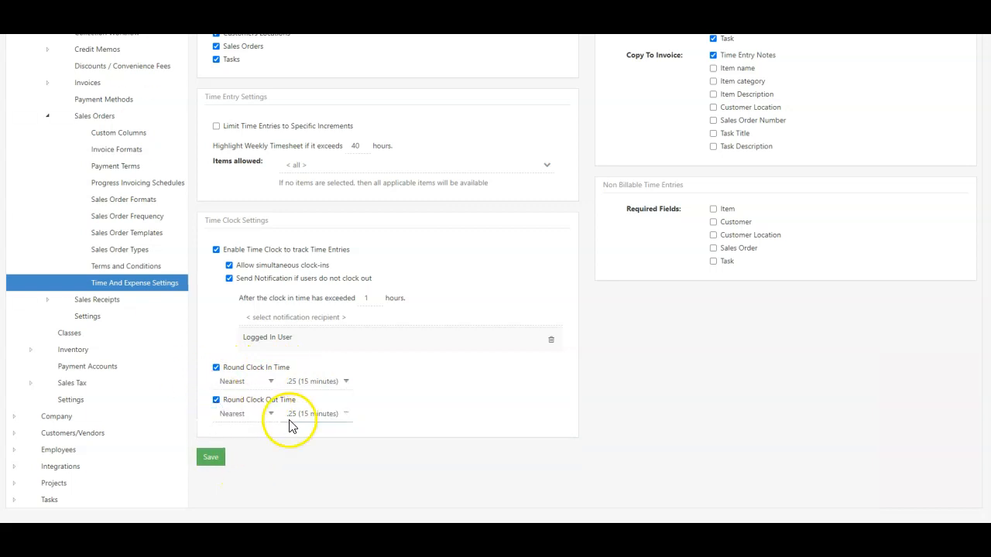
click(333, 418)
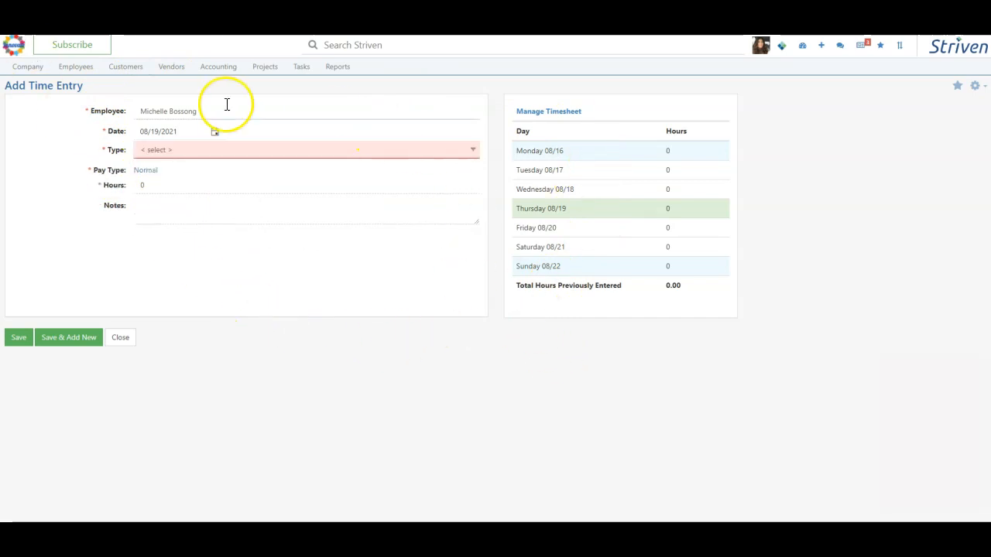
- Set the new time entry's type to Time & Attendance and change it to Sales Order
click(156, 150)
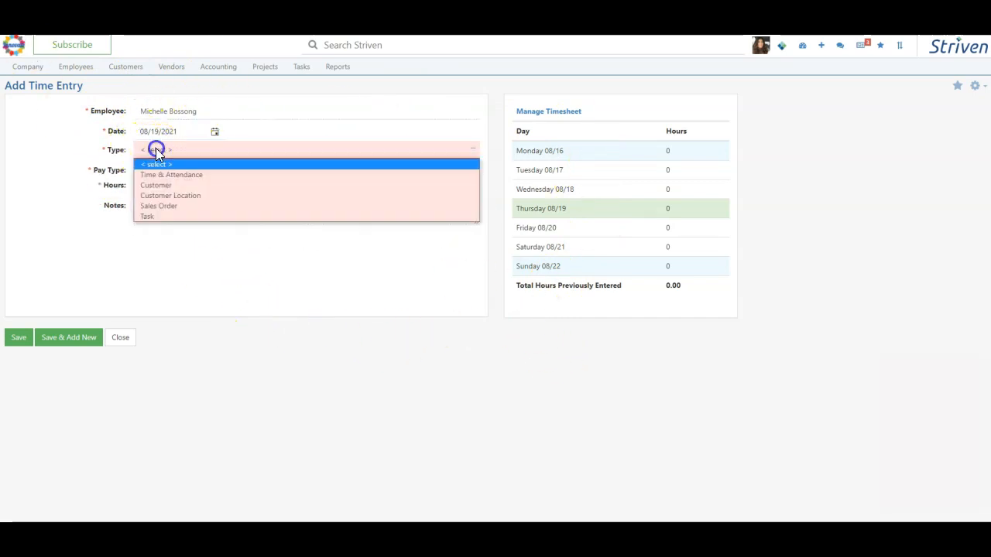
click(190, 175)
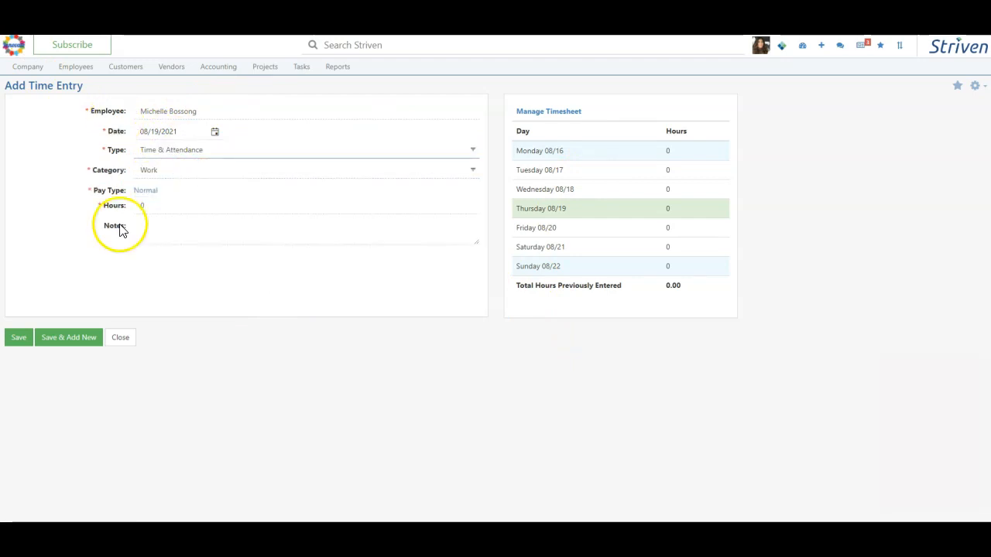
click(216, 151)
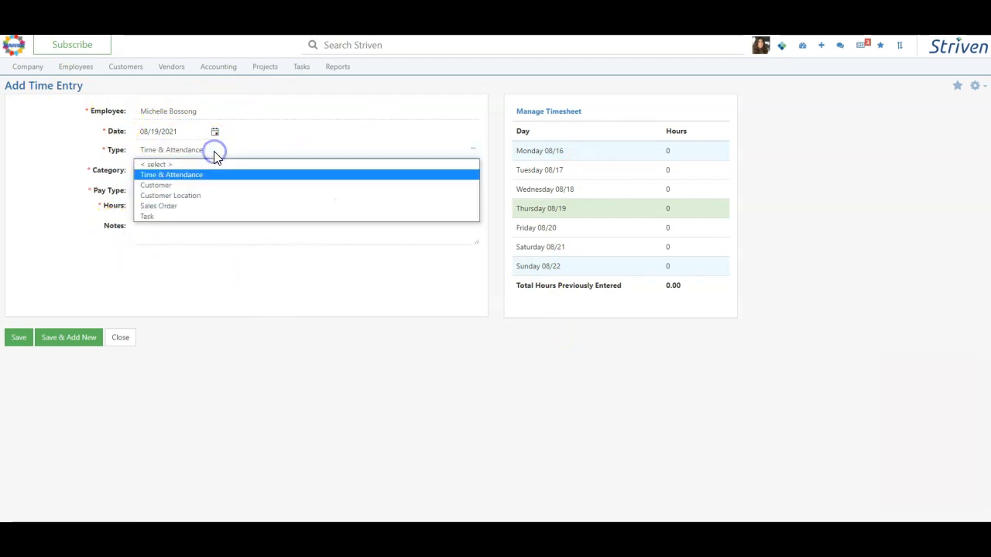
click(179, 206)
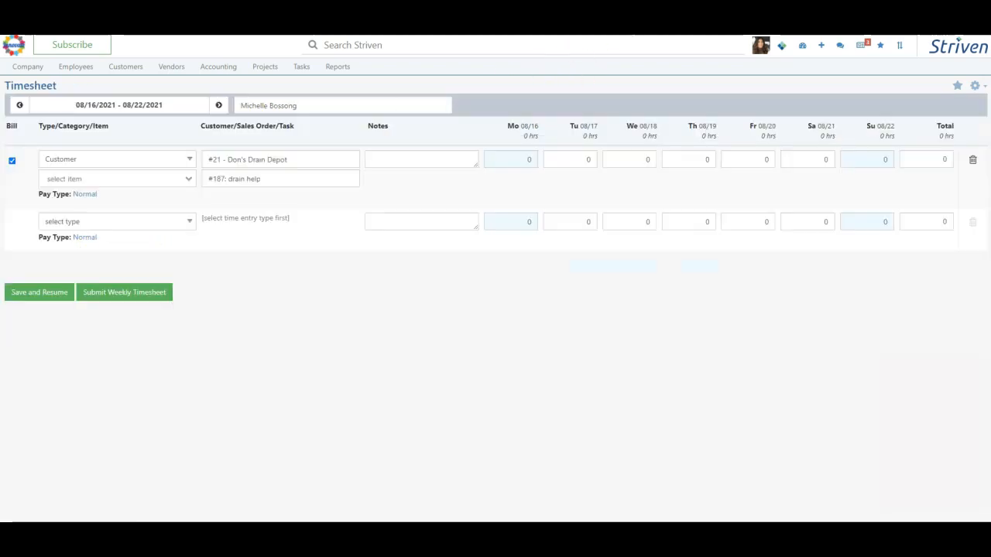
- Keep the Customer type on the timesheet's Don's Drain Depot row and choose Labor from the Labor category as its item
click(67, 159)
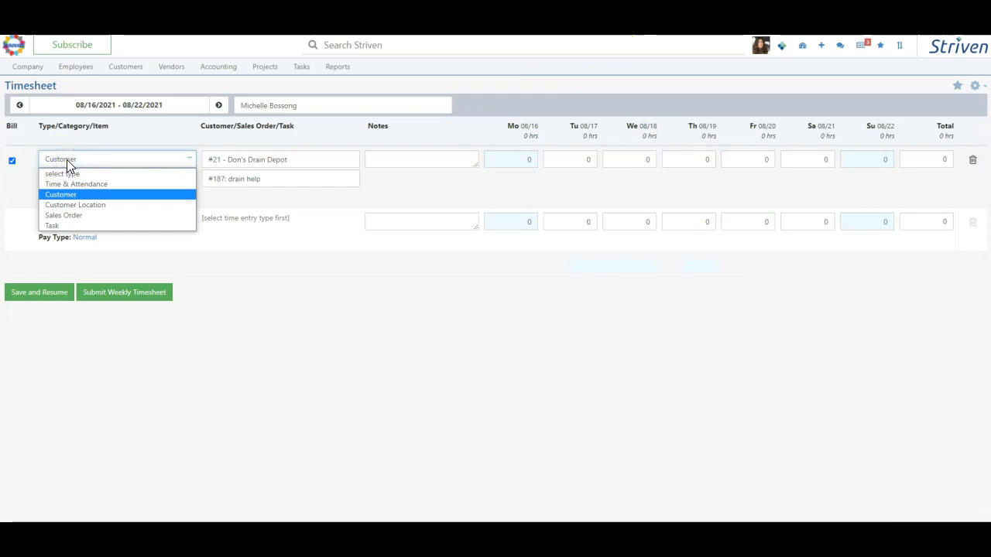
click(65, 186)
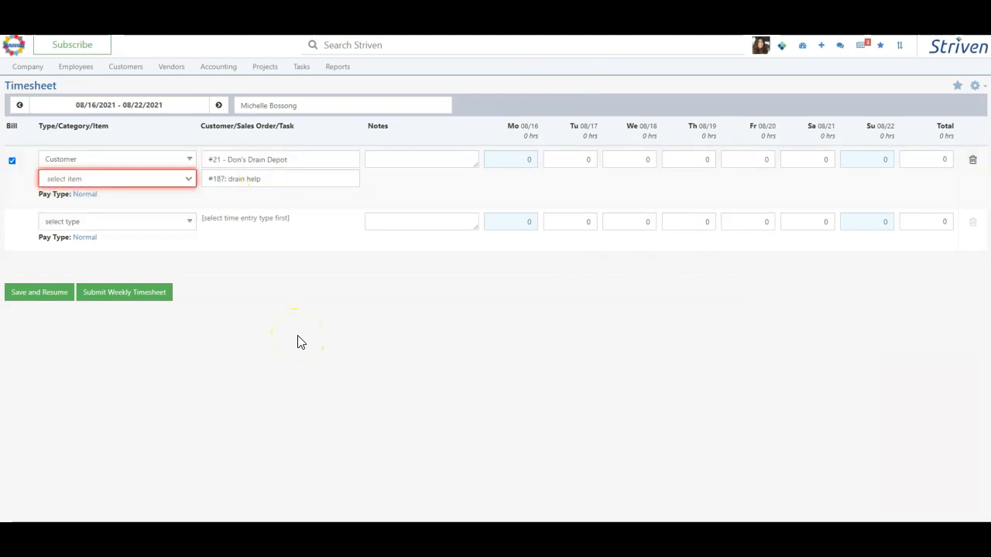
click(192, 180)
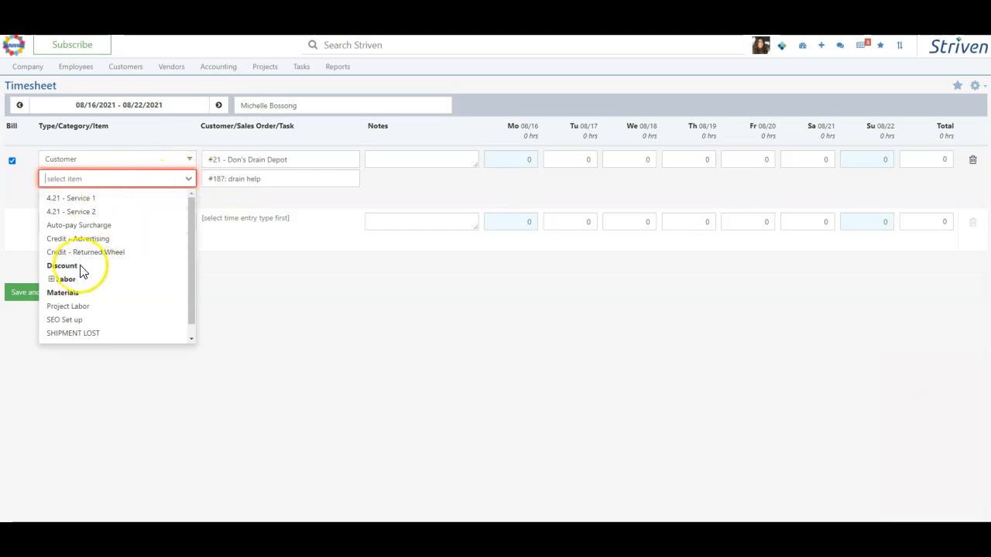
click(52, 279)
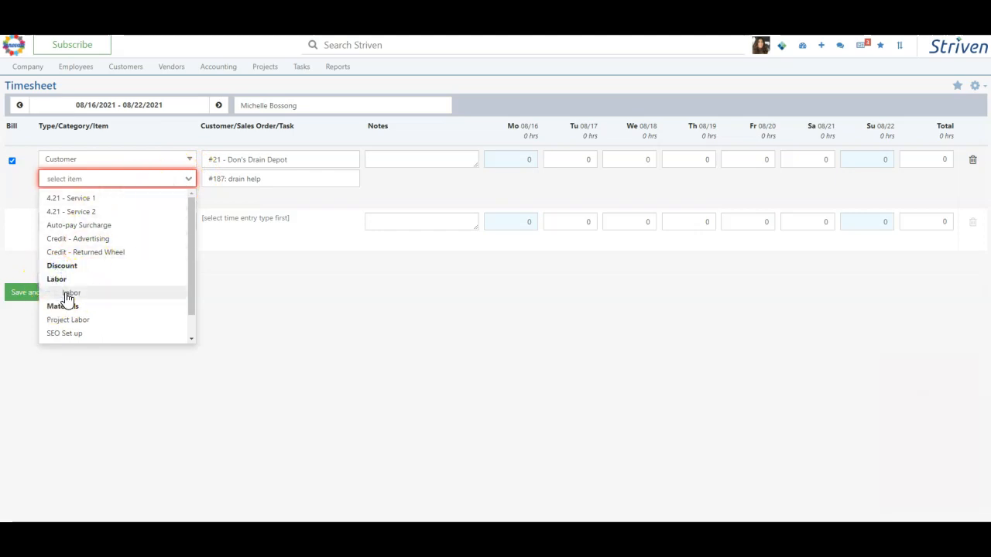
click(72, 294)
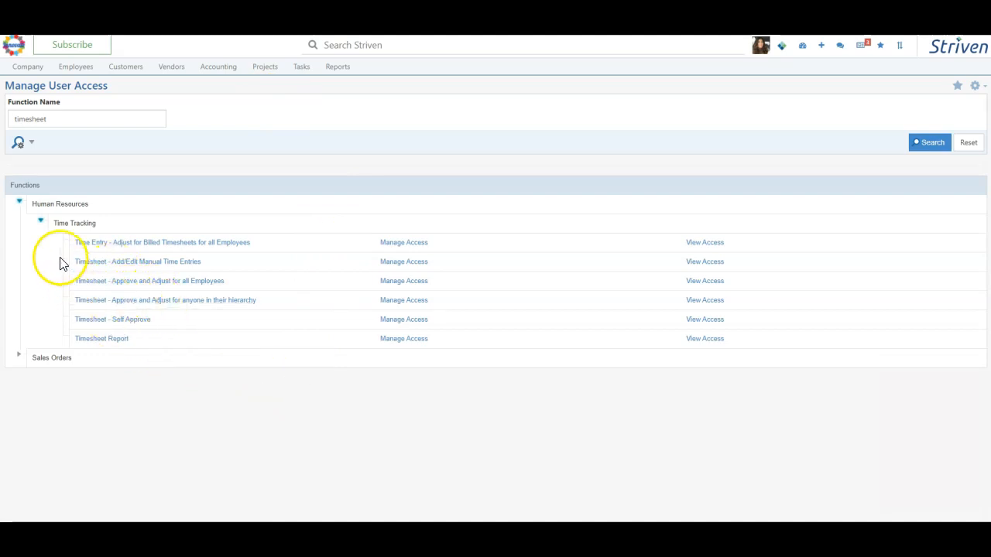
- View the description of the Timesheet - Add/Edit Manual Time Entries access function
click(146, 267)
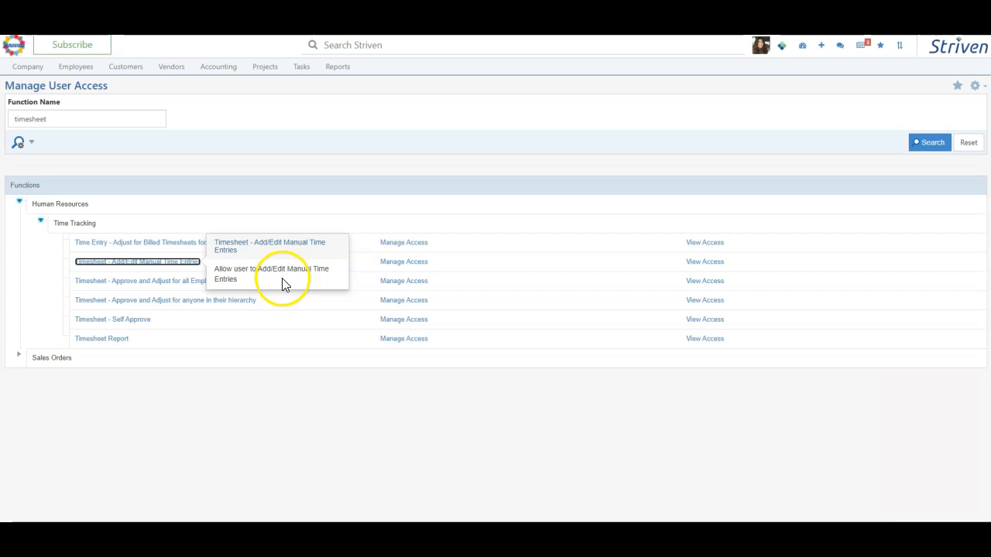
click(264, 160)
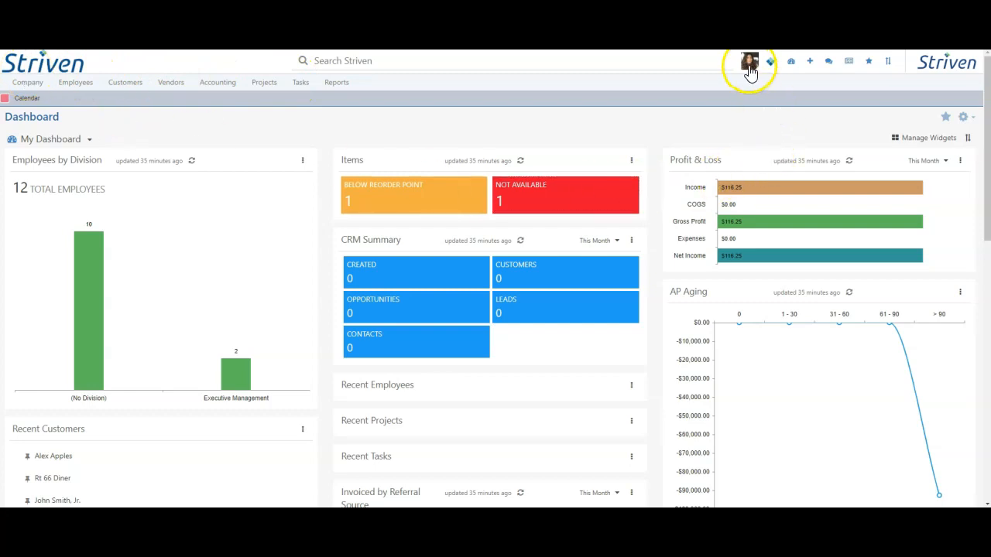
- Open the Time Clock, choose to clock in for someone else, and replace the current employee with another one
click(749, 68)
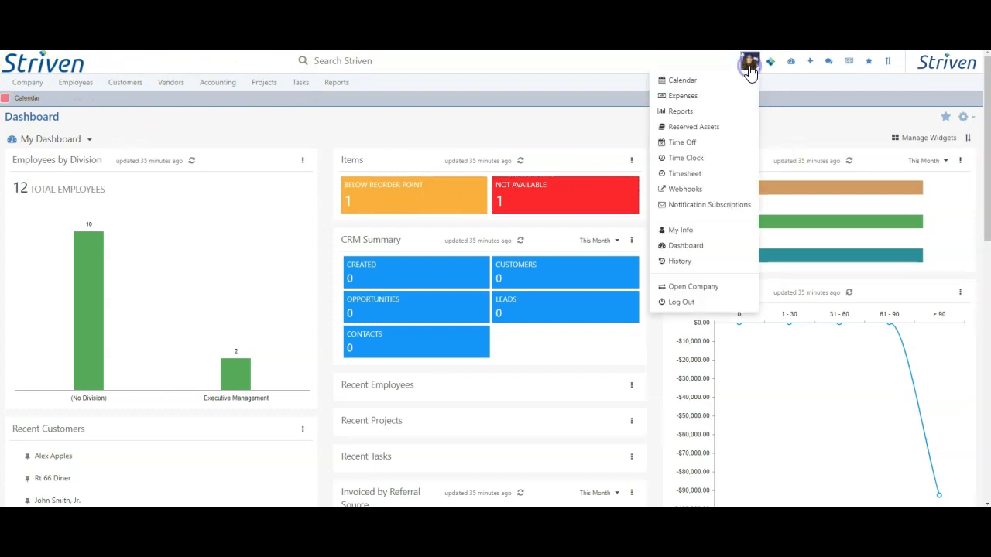
click(700, 165)
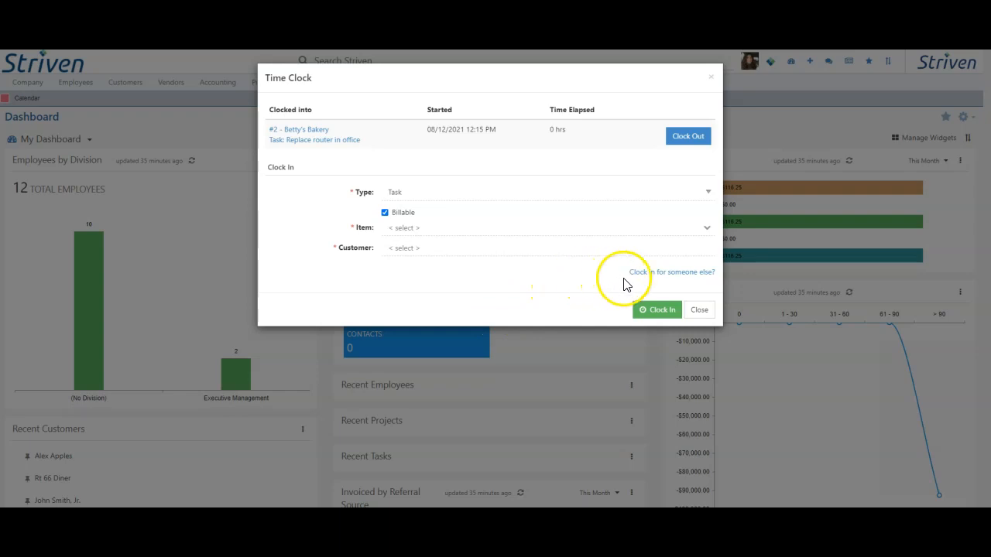
click(672, 273)
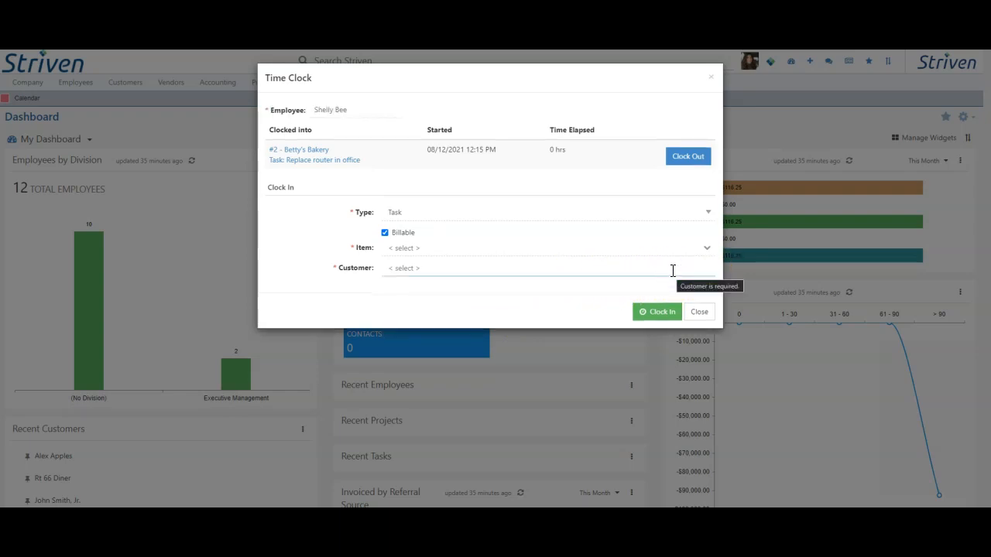
click(343, 112)
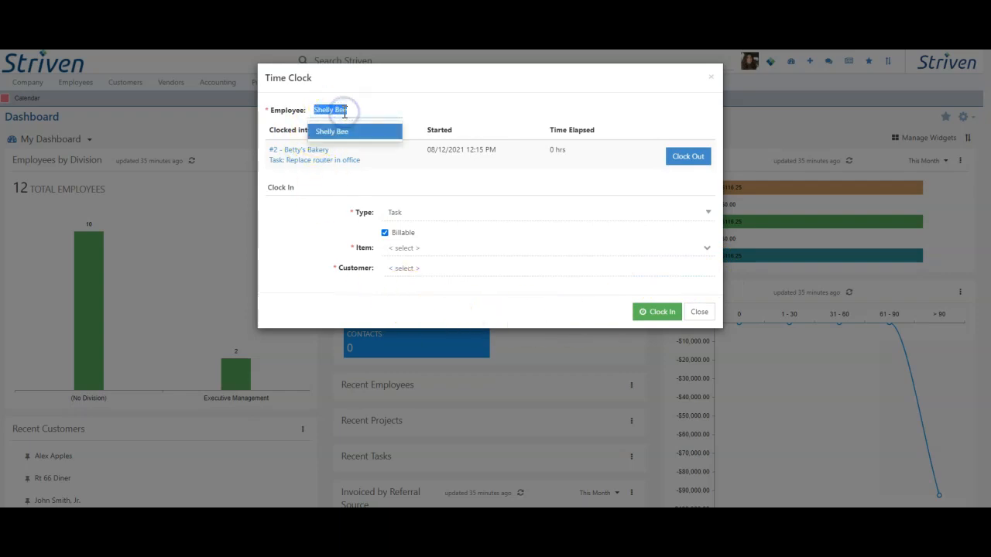
key(BackSpace)
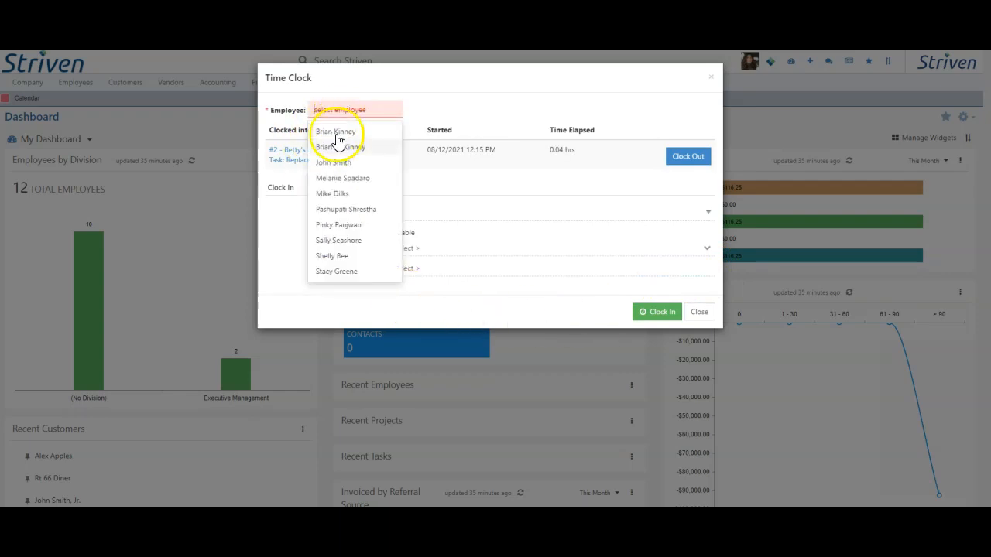
click(343, 177)
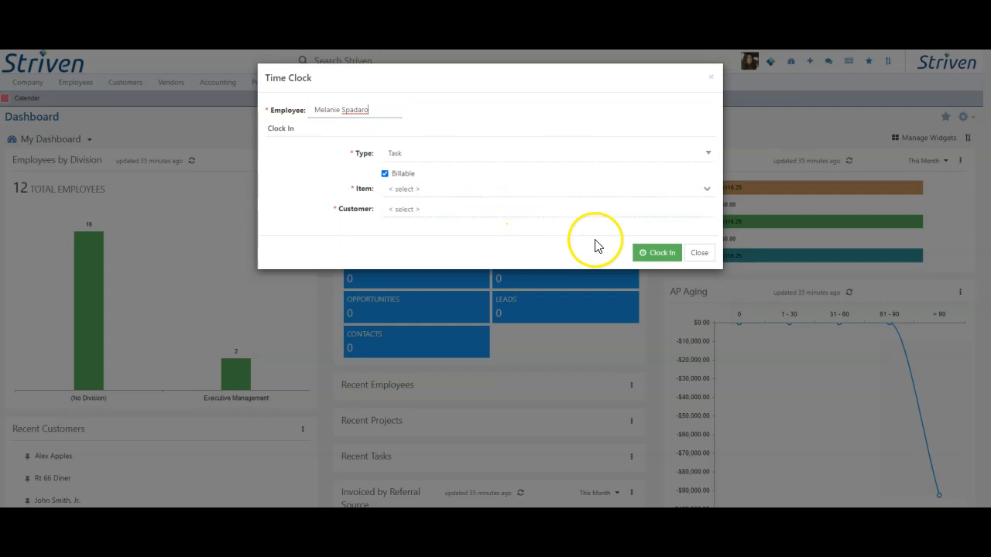
- Clock in to the customer's Recruit new customer task as billable time with the Labor item
click(410, 228)
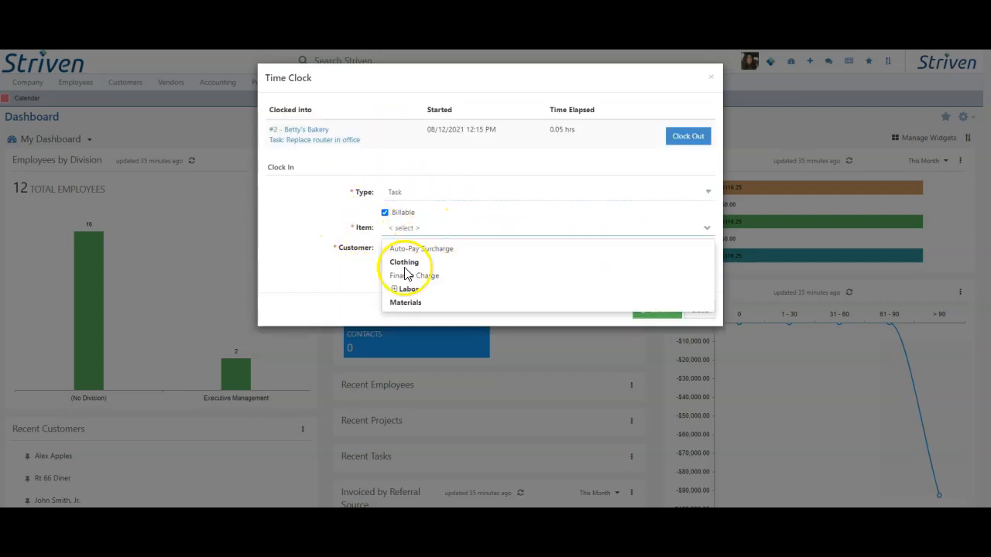
click(402, 292)
click(392, 229)
click(395, 289)
click(403, 304)
click(393, 254)
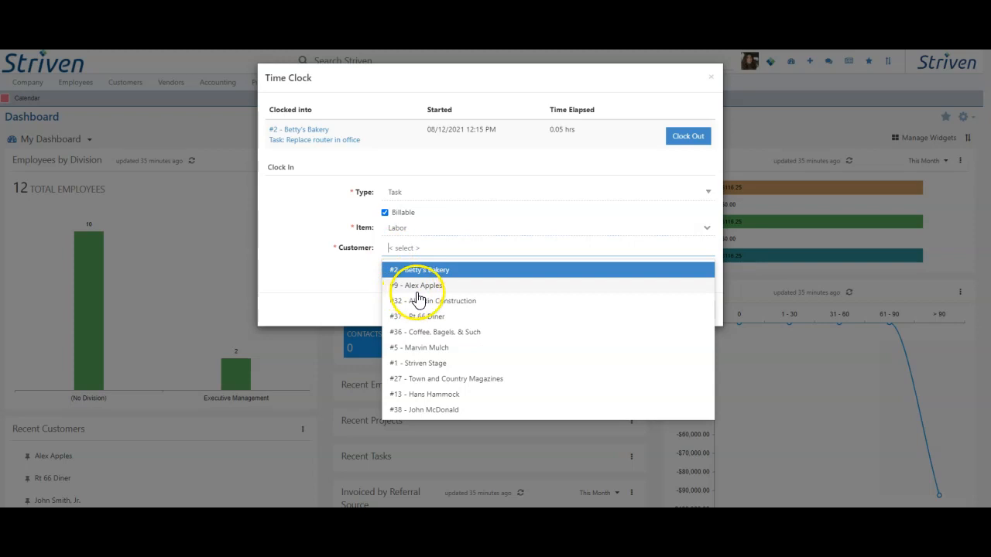
click(418, 292)
click(405, 267)
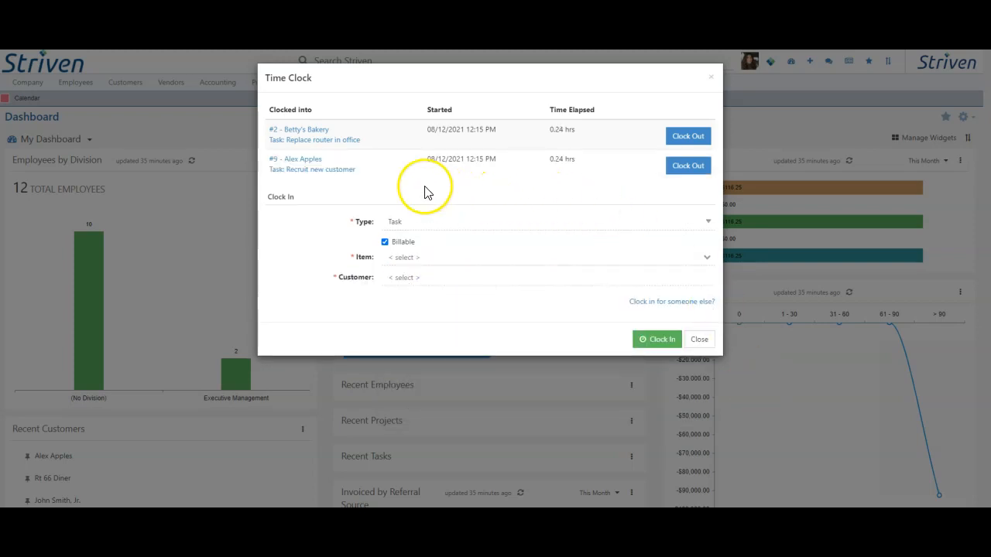
- Clock out of the Recruit new customer task after checking its clock-out time and notes fields
click(687, 165)
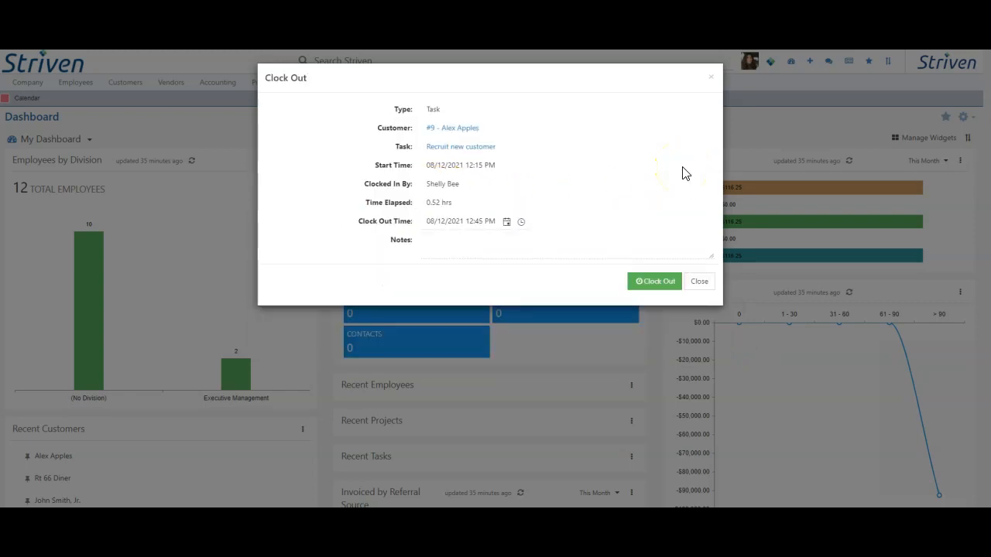
click(436, 248)
click(445, 224)
click(620, 212)
click(431, 250)
click(653, 283)
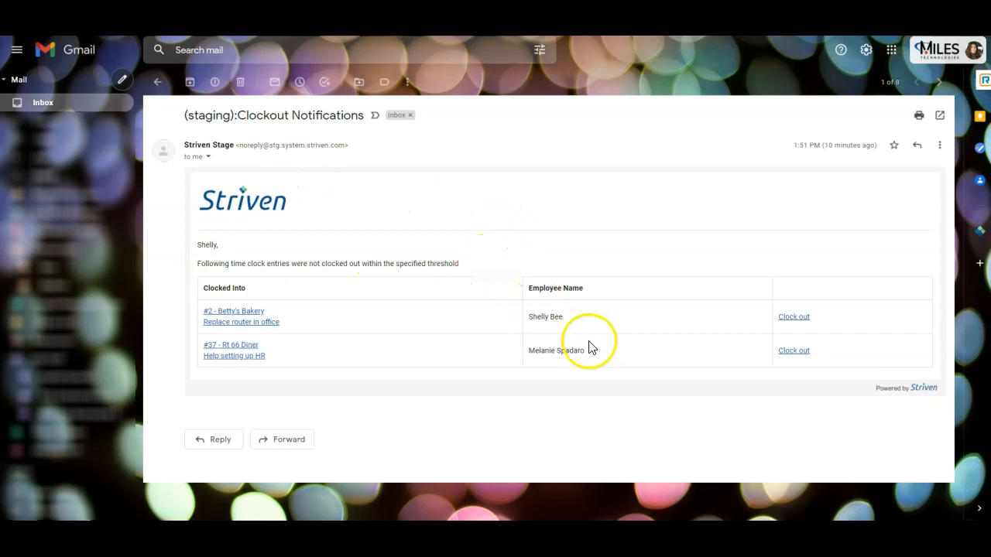
- Clock the employee out of Rt 66 Diner's Help setting up HR task through the Clockout Notifications e-mail
click(795, 354)
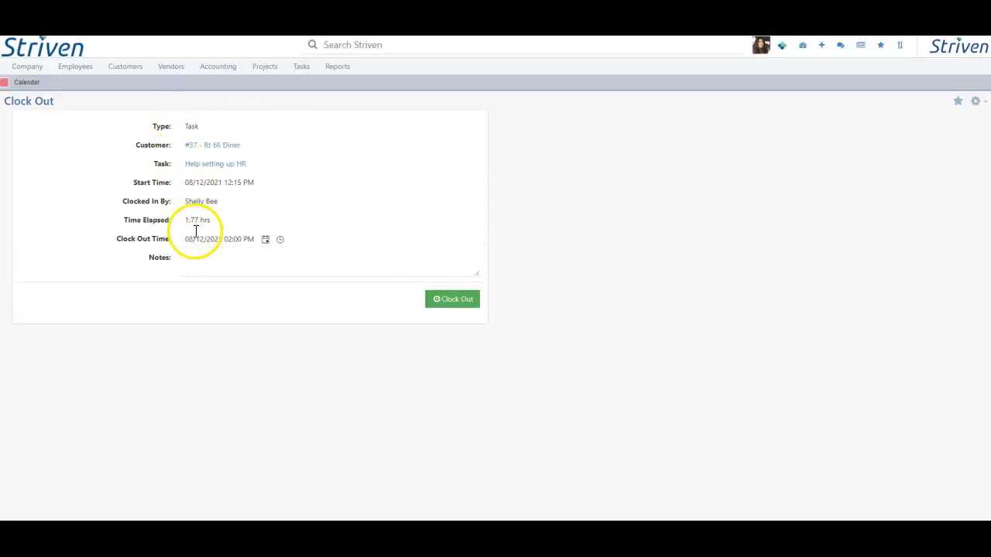
click(452, 299)
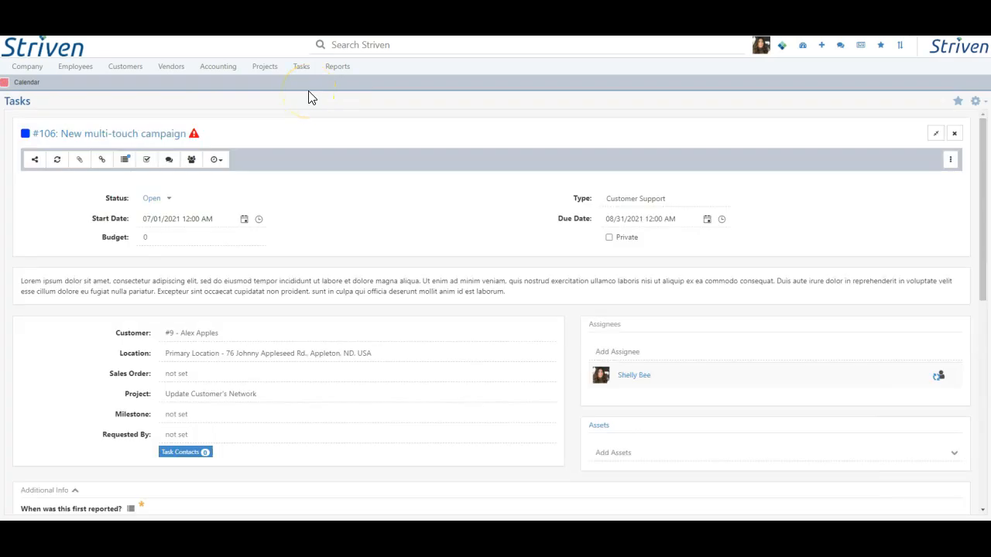
- Start a clock-in directly from the New multi-touch campaign task
click(216, 159)
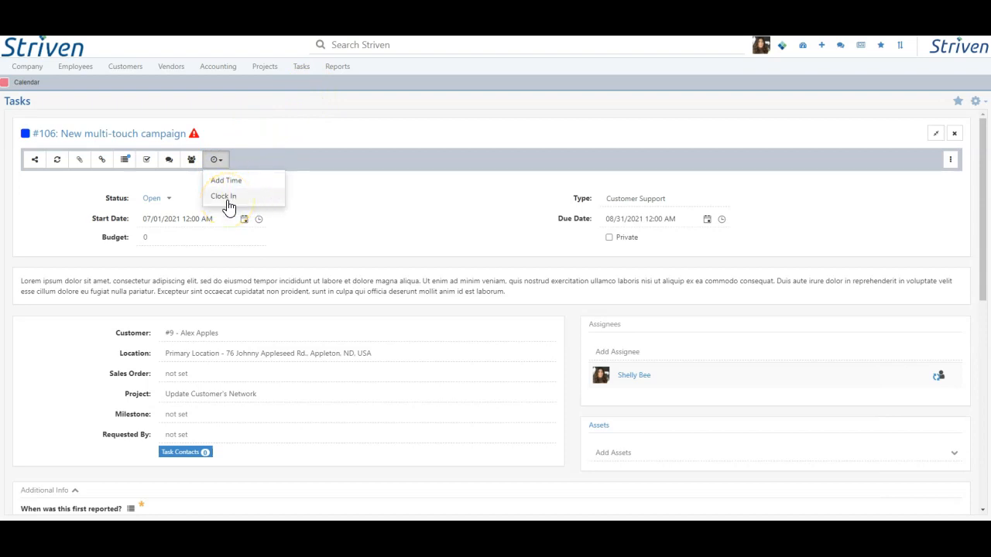
click(228, 203)
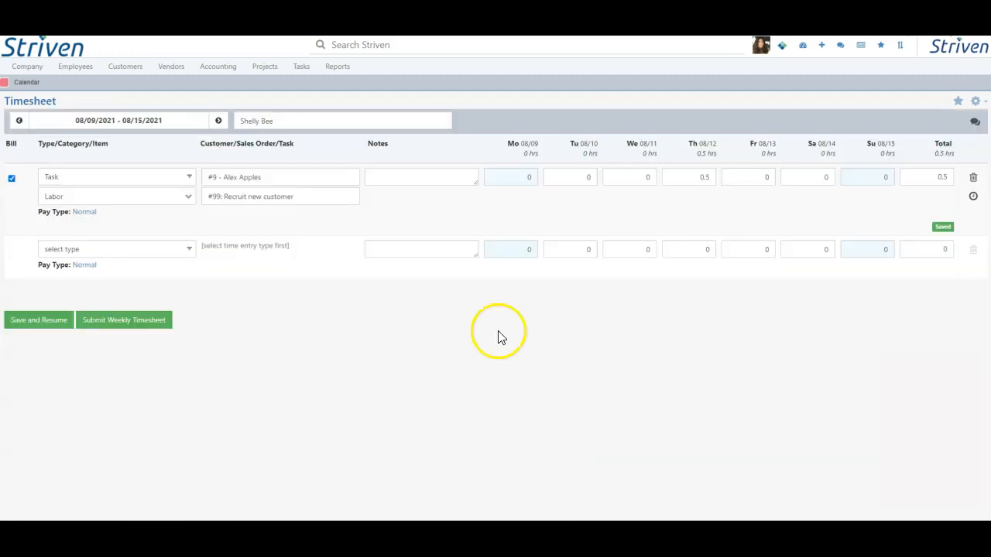
- View the time clock details of the timesheet's Recruit new customer entry
click(973, 198)
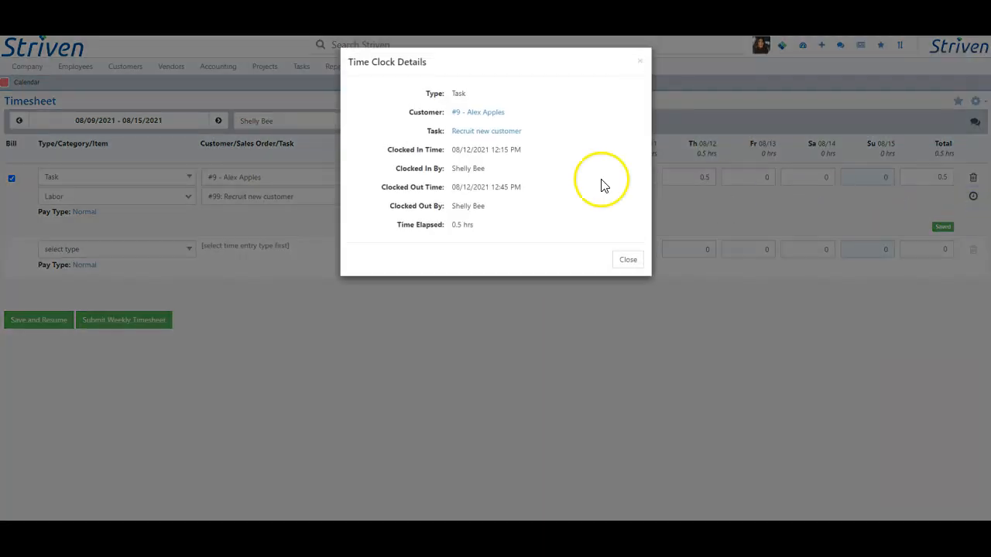